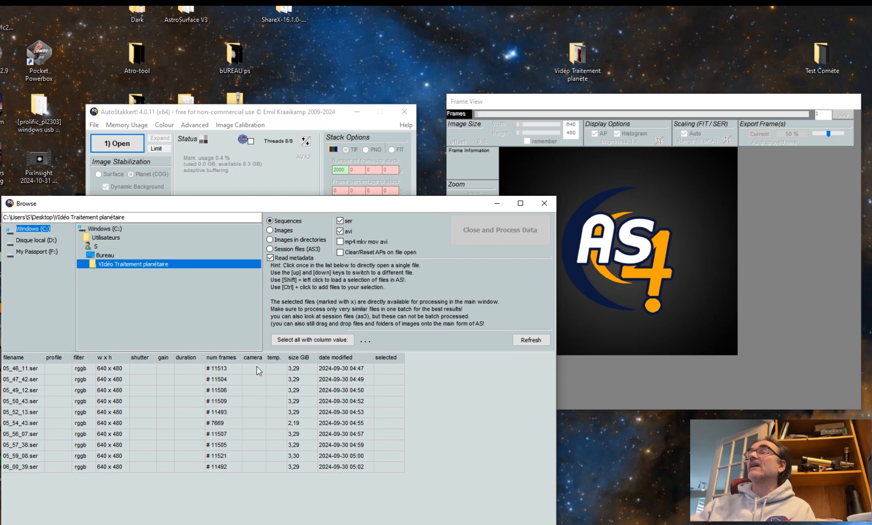
Select all ten recordings from 05_46_11.ser to 06_00_39.ser for batch processing and minimize the file browser
click(103, 371)
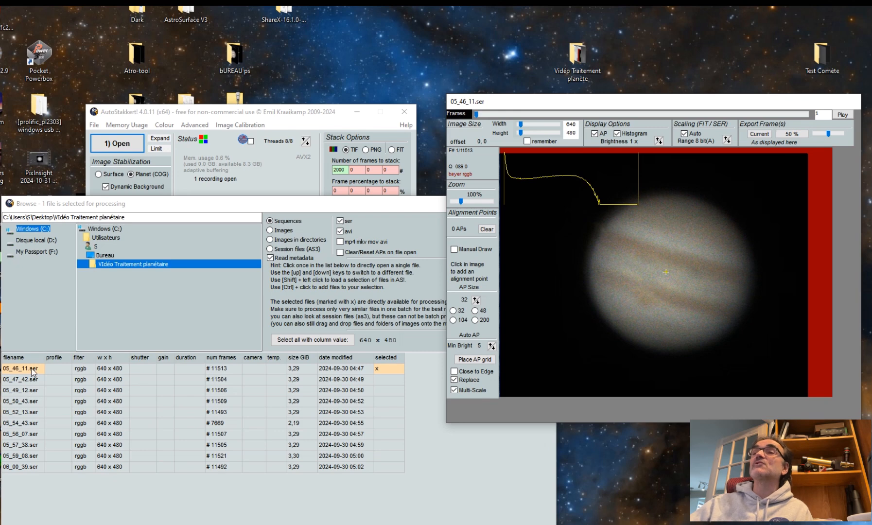
shift+click(21, 469)
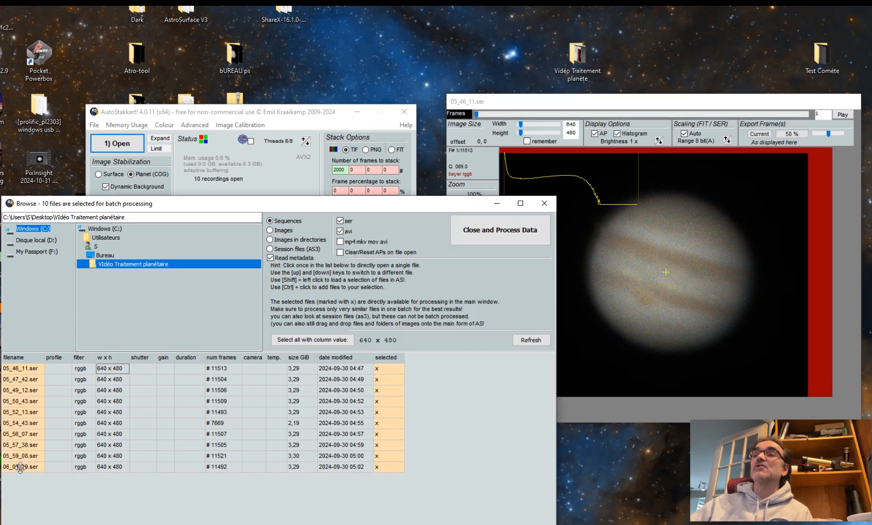
click(612, 308)
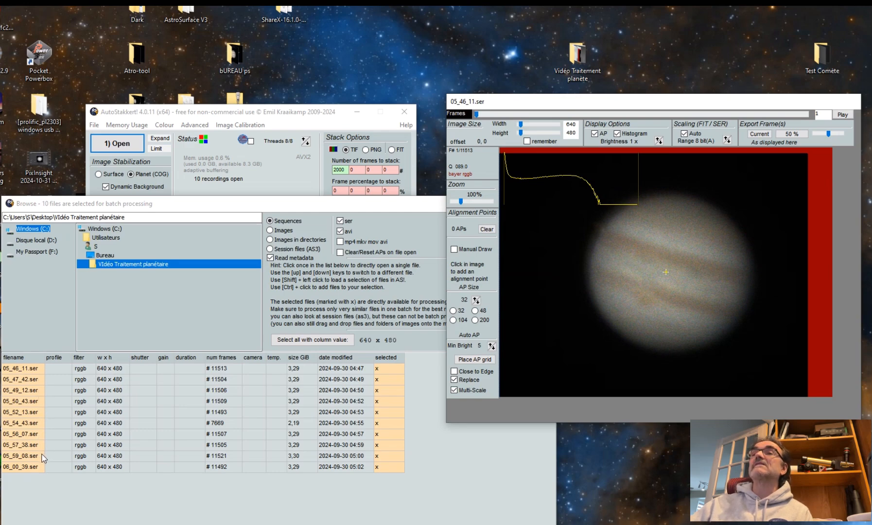
drag(369, 205, 332, 240)
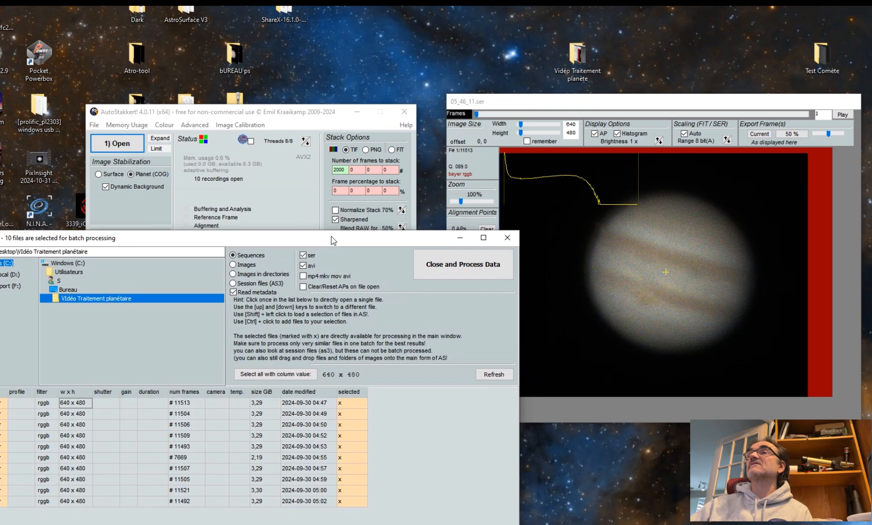
click(459, 238)
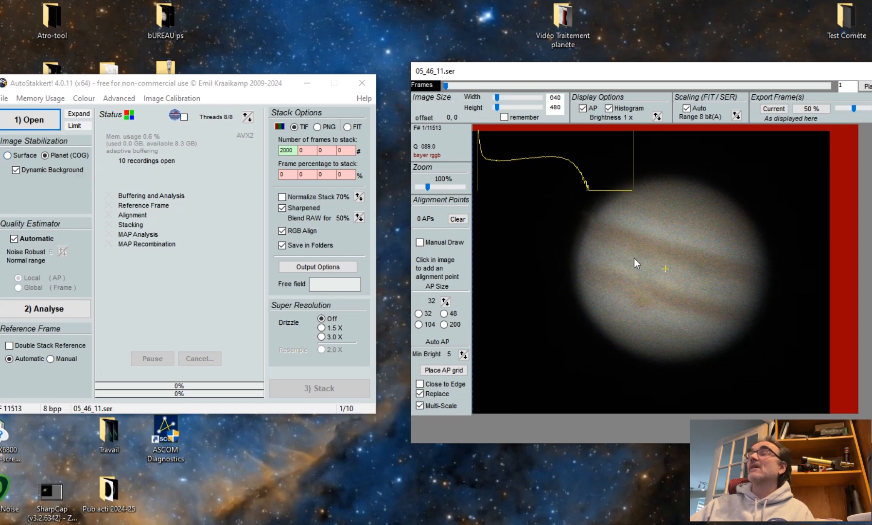
Place an automatic grid of size 32 alignment points on Jupiter and start stacking with 2000 frames
click(419, 314)
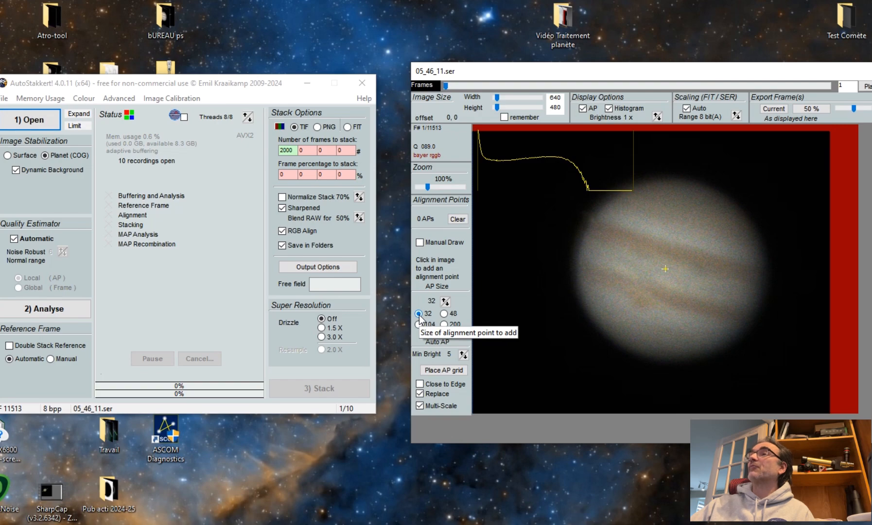
click(442, 371)
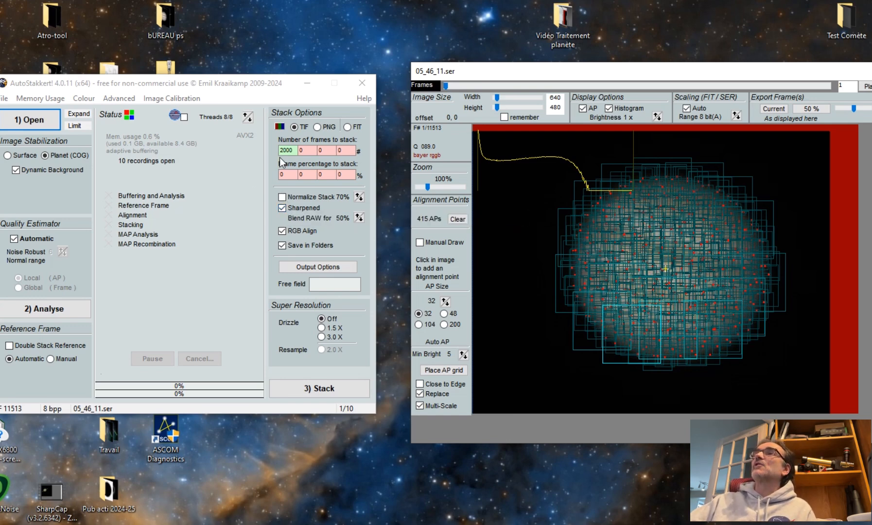
click(294, 150)
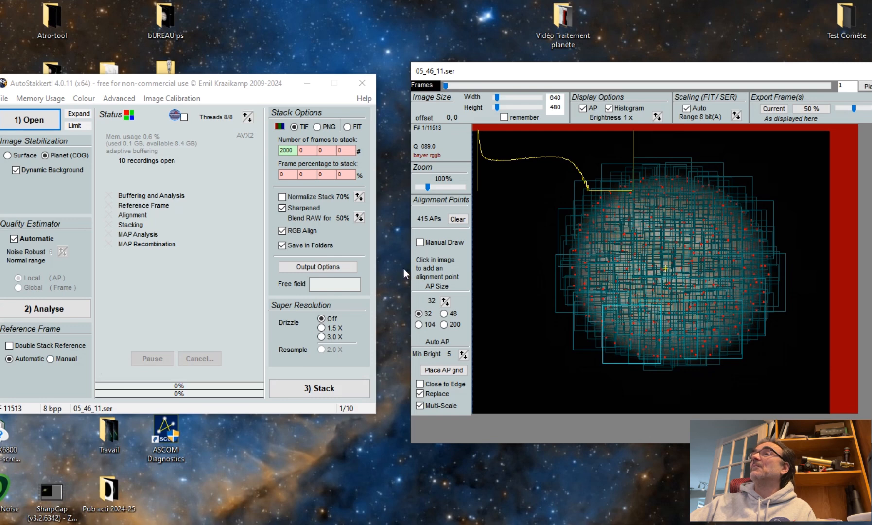
click(294, 152)
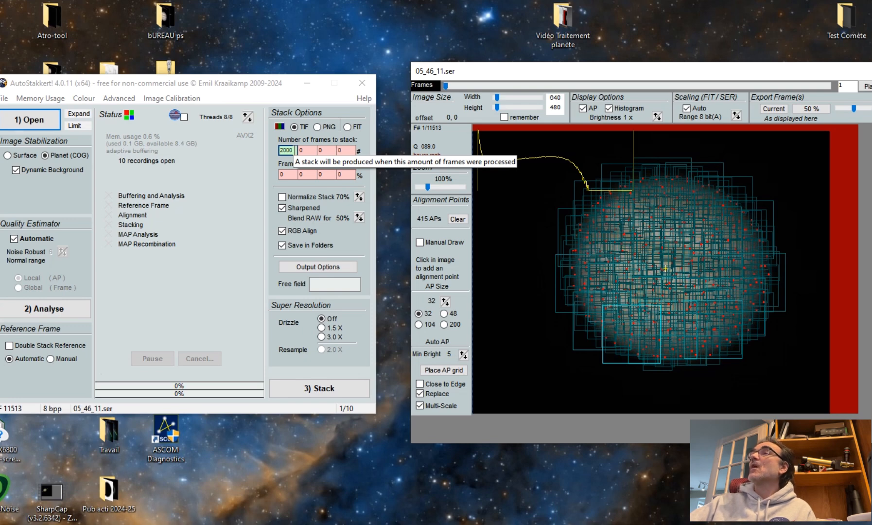
click(324, 386)
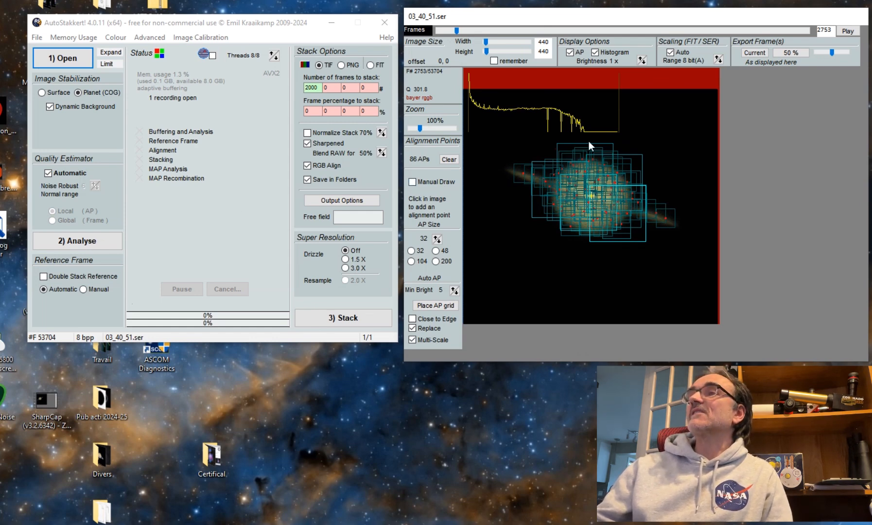
Place an automatic alignment point grid on Saturn in 03_40_51.ser and add manual points around the left ring end
click(436, 305)
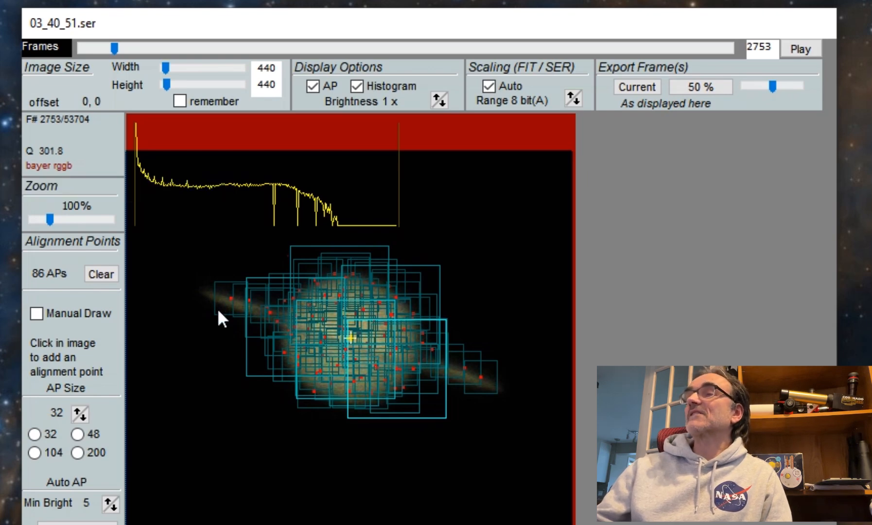
click(232, 324)
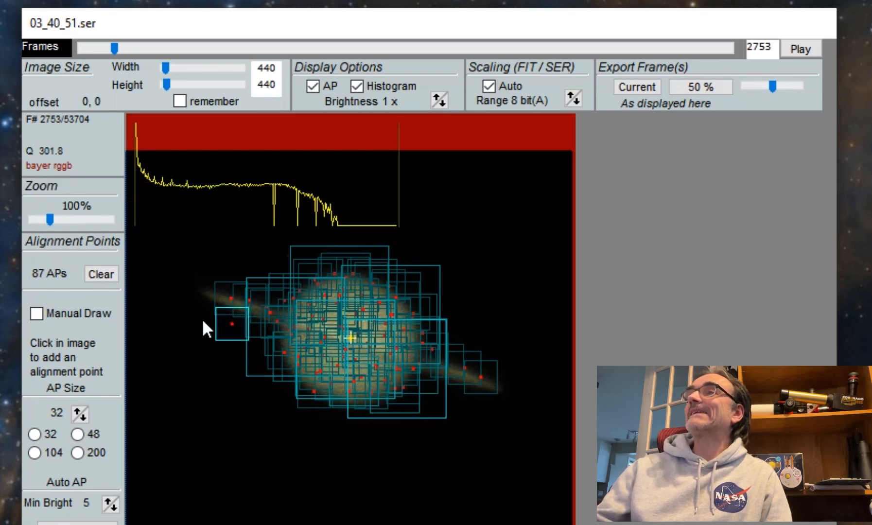
click(191, 314)
click(198, 296)
click(201, 280)
click(209, 276)
click(221, 269)
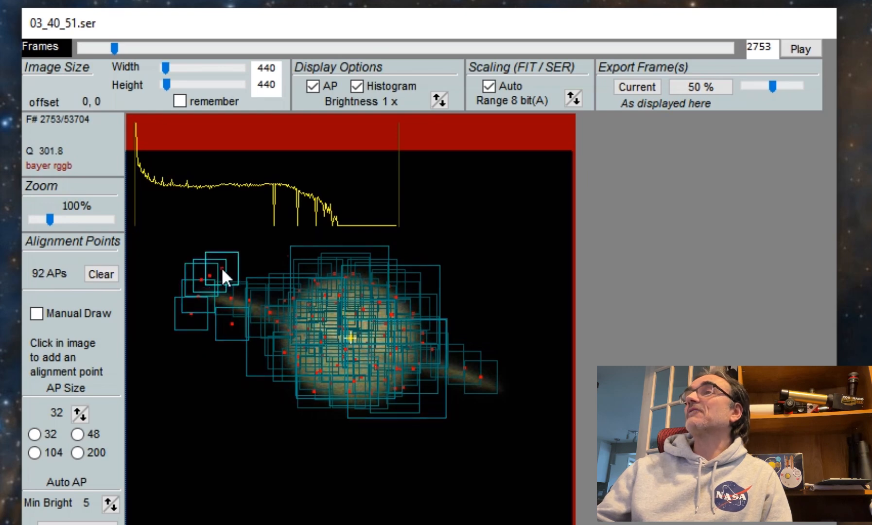
click(230, 272)
click(240, 279)
click(278, 290)
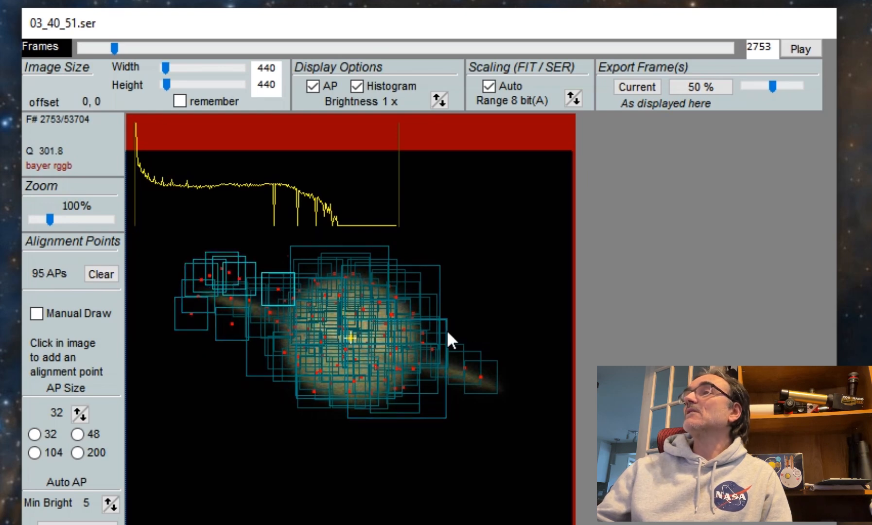
Add manual alignment points above, below and at the tip of Saturn's right ring end
click(447, 330)
click(455, 336)
click(465, 342)
click(484, 348)
click(507, 375)
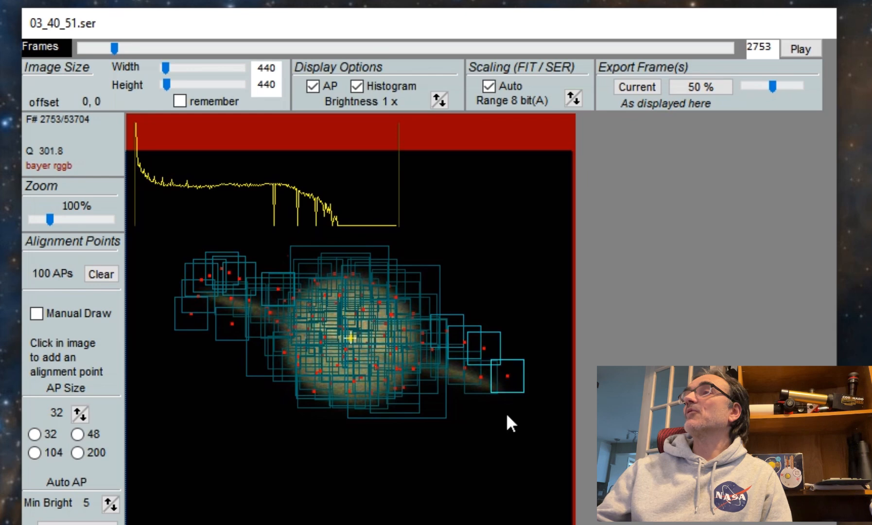
click(506, 417)
click(481, 402)
click(462, 390)
click(447, 381)
click(440, 375)
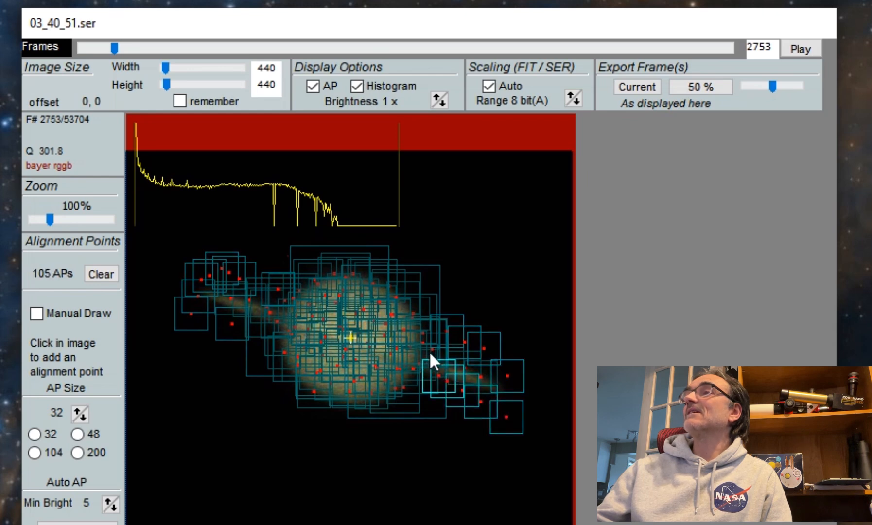
click(430, 351)
click(432, 336)
click(454, 336)
click(479, 355)
click(492, 361)
click(464, 349)
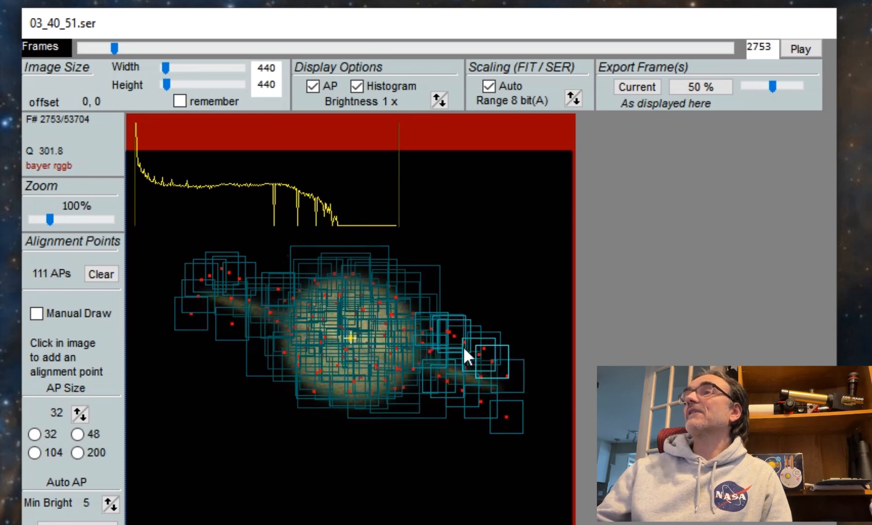
Add more manual alignment points around Saturn's left ring end, and clear all alignment points
click(277, 284)
click(259, 279)
click(242, 263)
click(214, 262)
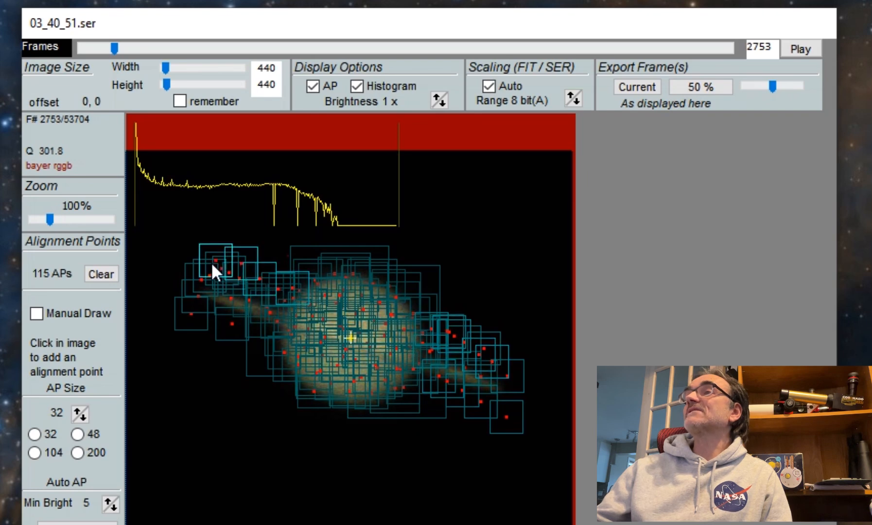
click(208, 274)
click(204, 292)
click(249, 318)
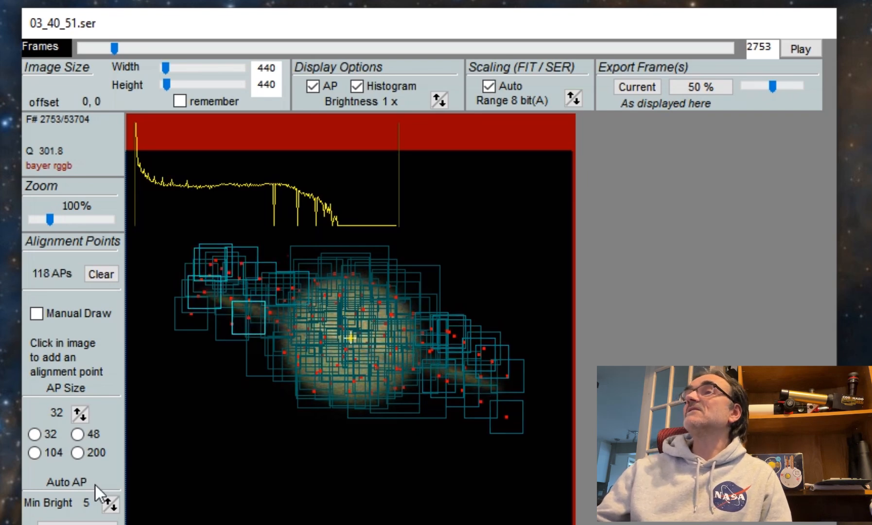
click(100, 277)
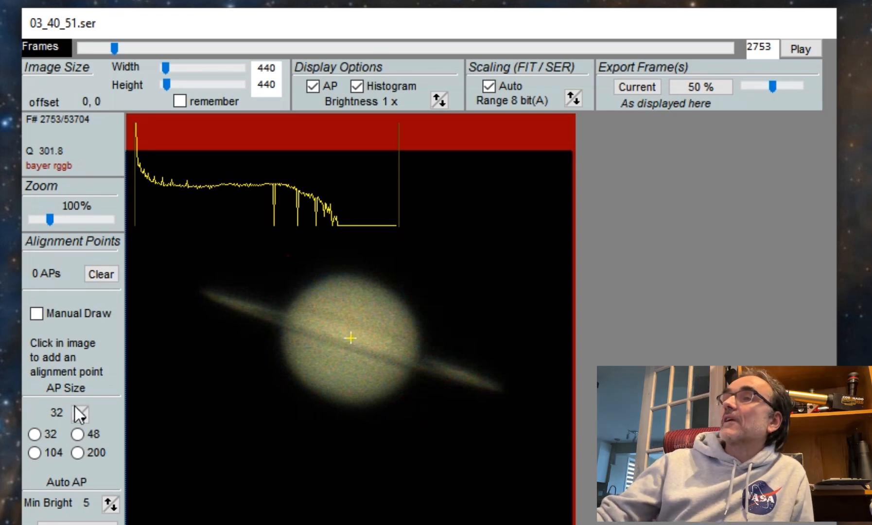
Place a size 32 alignment point grid on Saturn and add manual points around the tip of the left ring
click(34, 434)
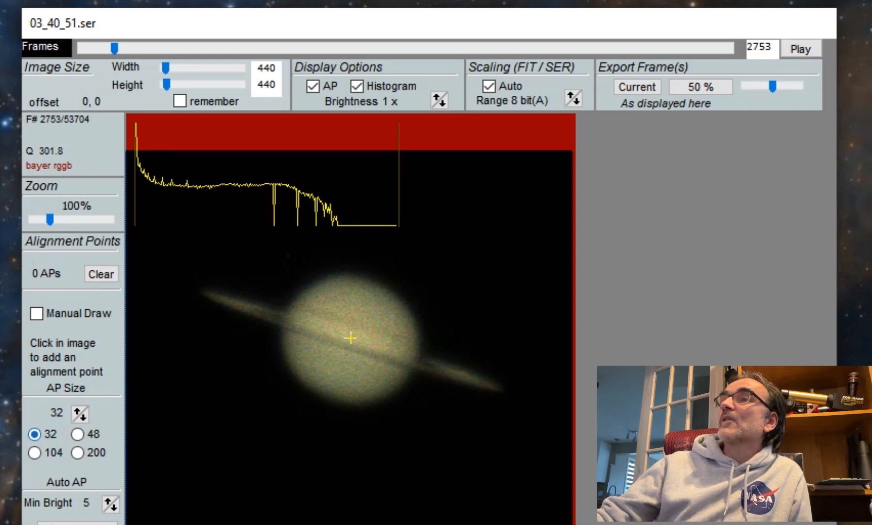
click(77, 522)
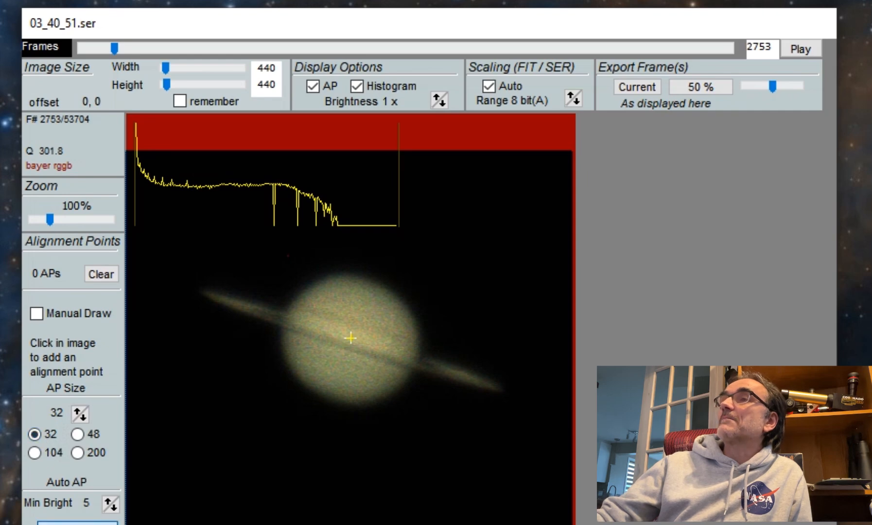
click(234, 329)
click(206, 310)
click(206, 297)
click(208, 287)
click(213, 290)
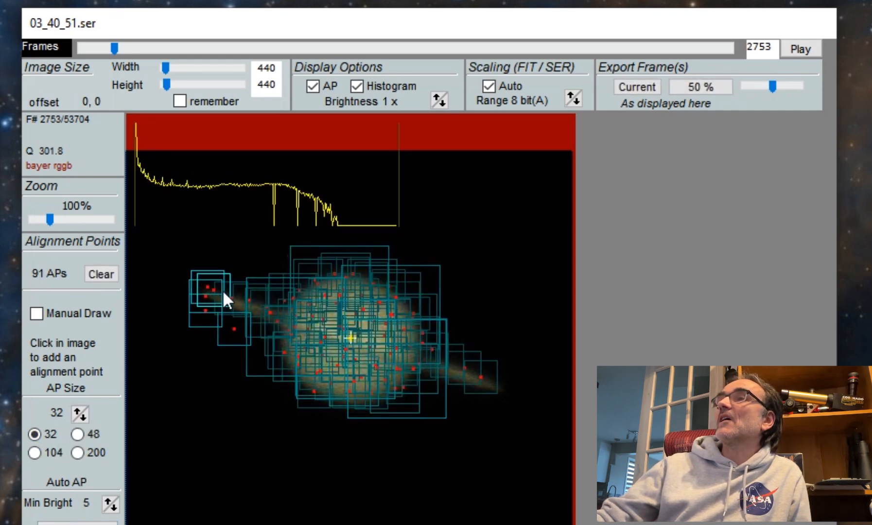
click(223, 290)
Add manual alignment points along the upper edge of Saturn's right ring, and clear all alignment points
click(406, 331)
click(429, 343)
click(442, 351)
click(461, 359)
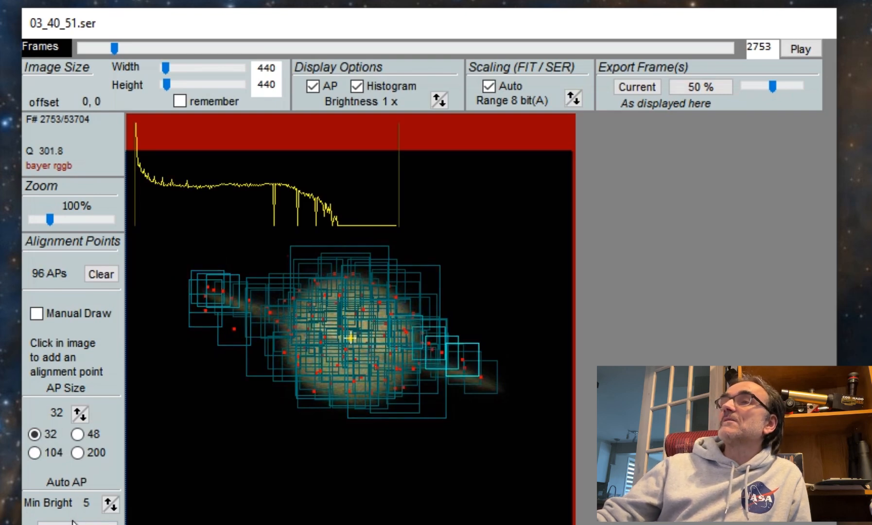
click(110, 269)
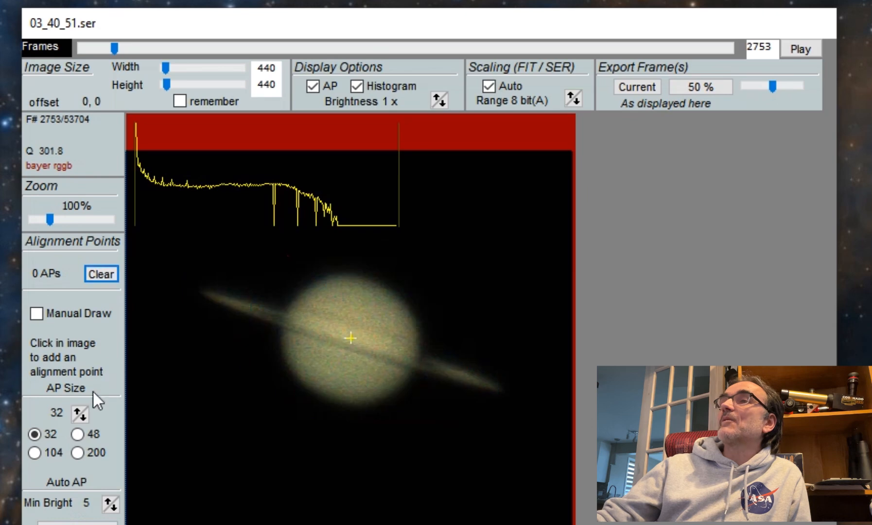
Set the alignment point size to 24 and place an automatic grid over Saturn
click(79, 409)
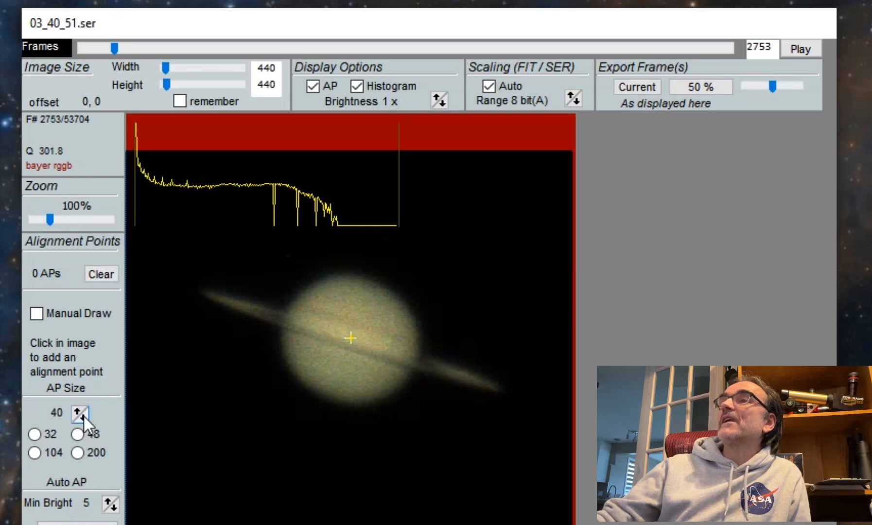
click(83, 416)
click(83, 416)
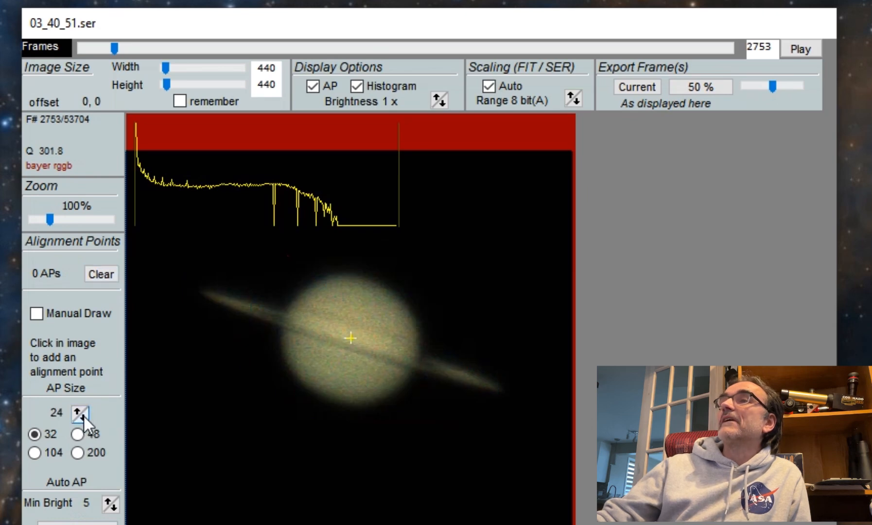
click(78, 523)
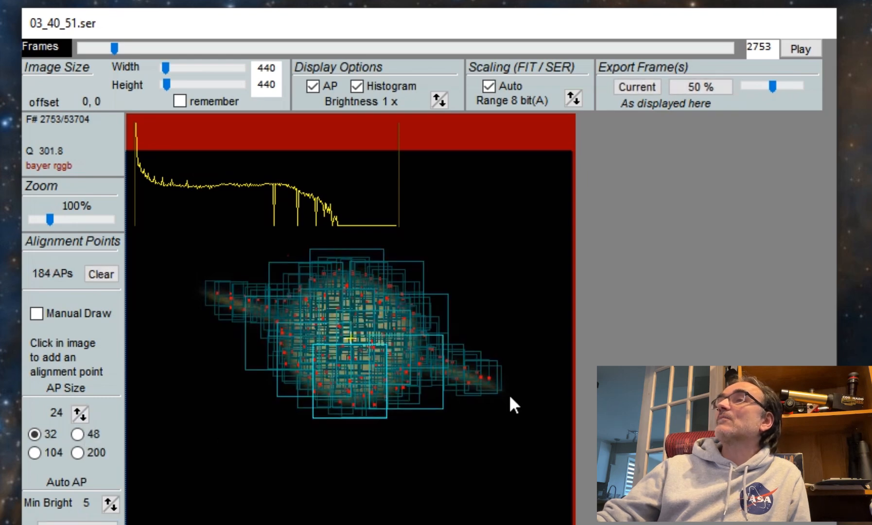
Add size 24 alignment points manually below, at the tip of and above Saturn's left ring end
click(249, 317)
click(229, 312)
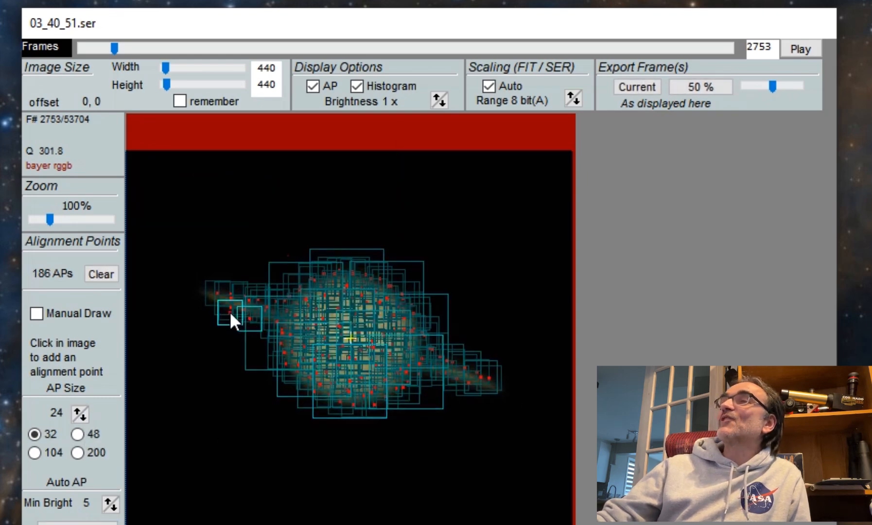
click(213, 302)
click(199, 294)
click(207, 278)
click(213, 277)
click(220, 275)
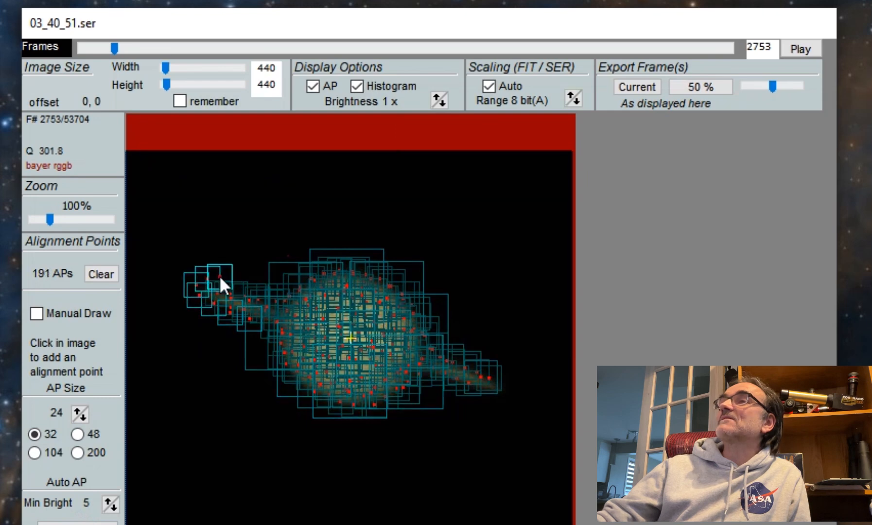
click(229, 275)
Add size 24 alignment points manually above, at the tip of and below Saturn's right ring end
click(445, 335)
click(459, 348)
click(469, 350)
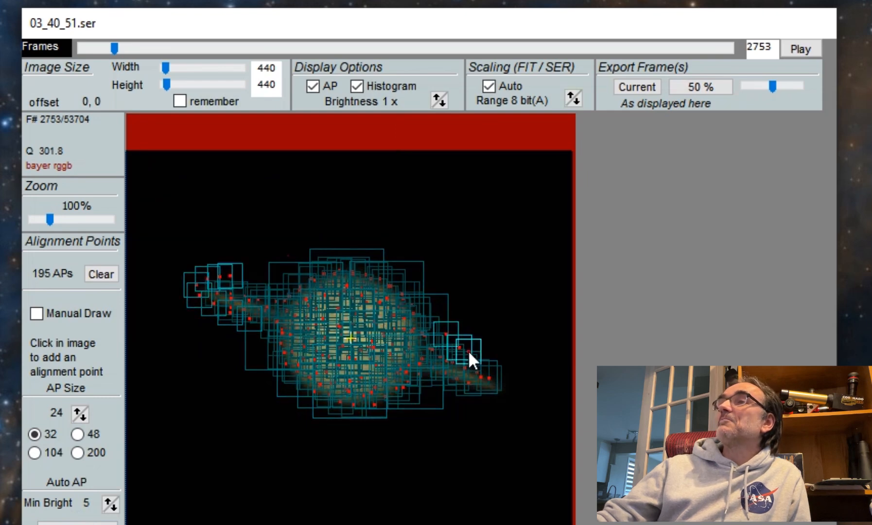
click(494, 365)
click(506, 387)
click(488, 410)
click(455, 401)
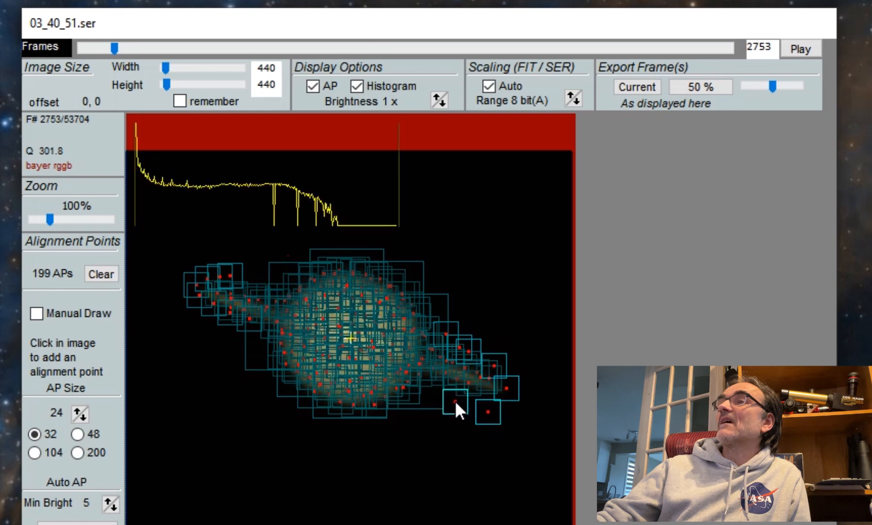
click(434, 389)
click(422, 384)
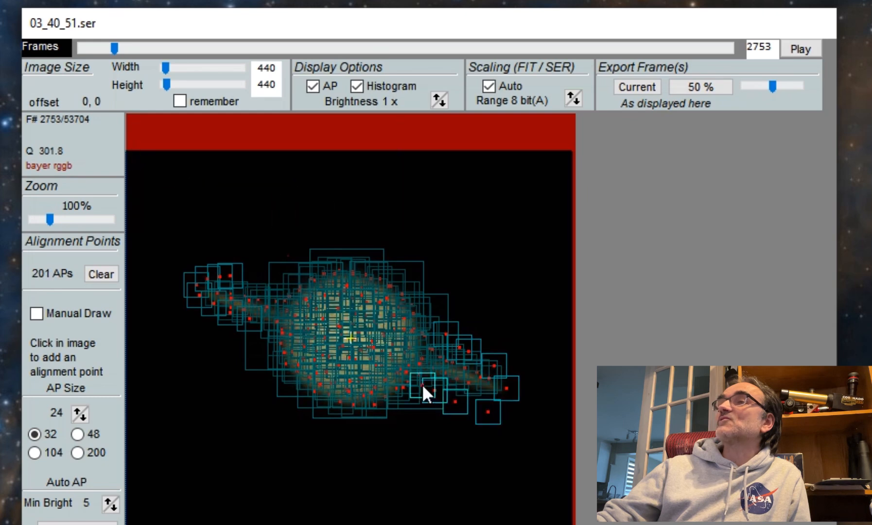
Add one more alignment point on Saturn's left ring near the disc and start stacking 03_40_51.ser
click(255, 292)
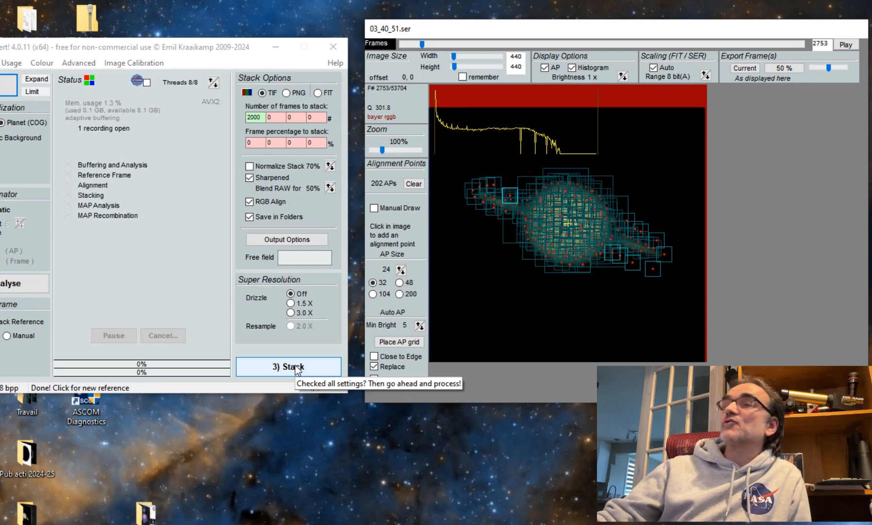
click(295, 365)
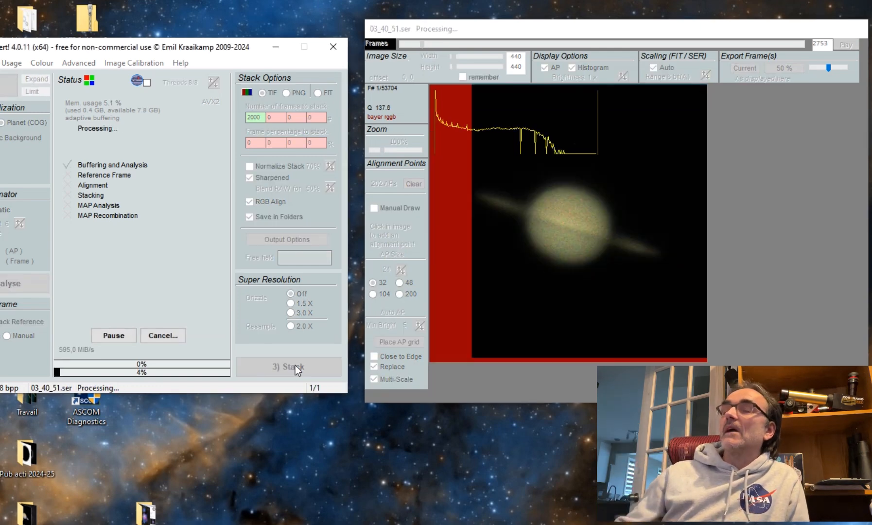